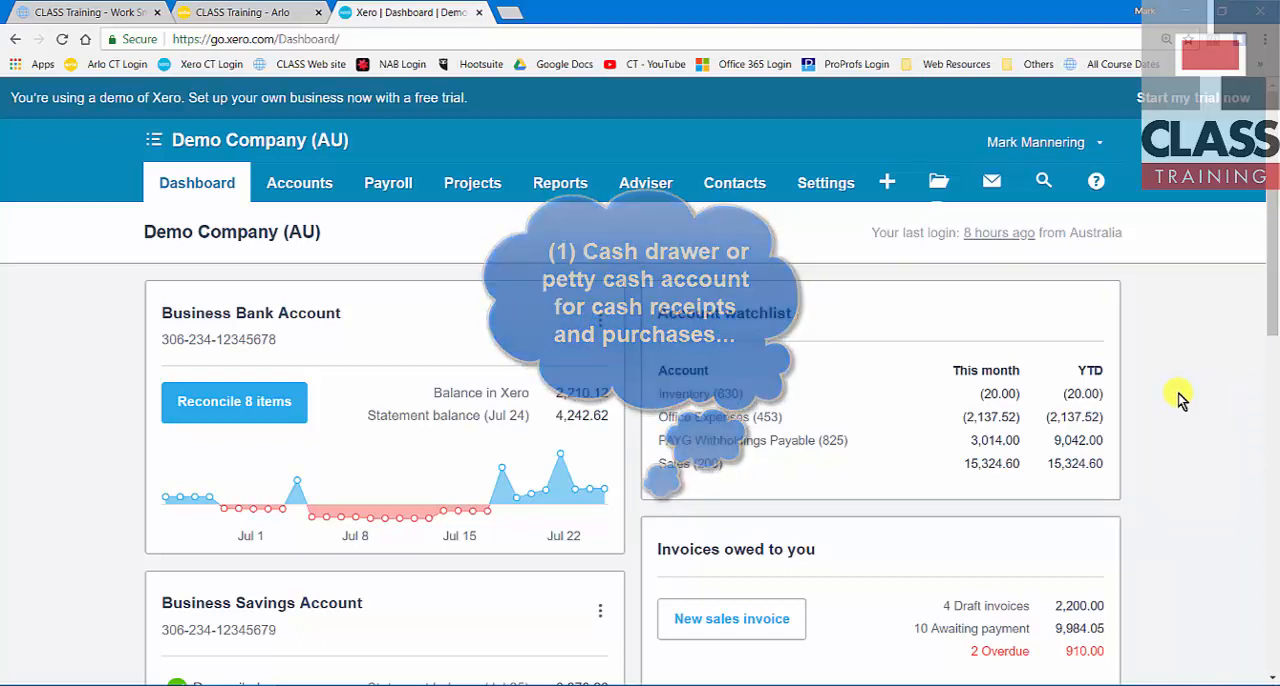
Step: Add a bank account named CASH DRAWER to the chart of accounts, with code 000, type Other and currency AUD
click(839, 185)
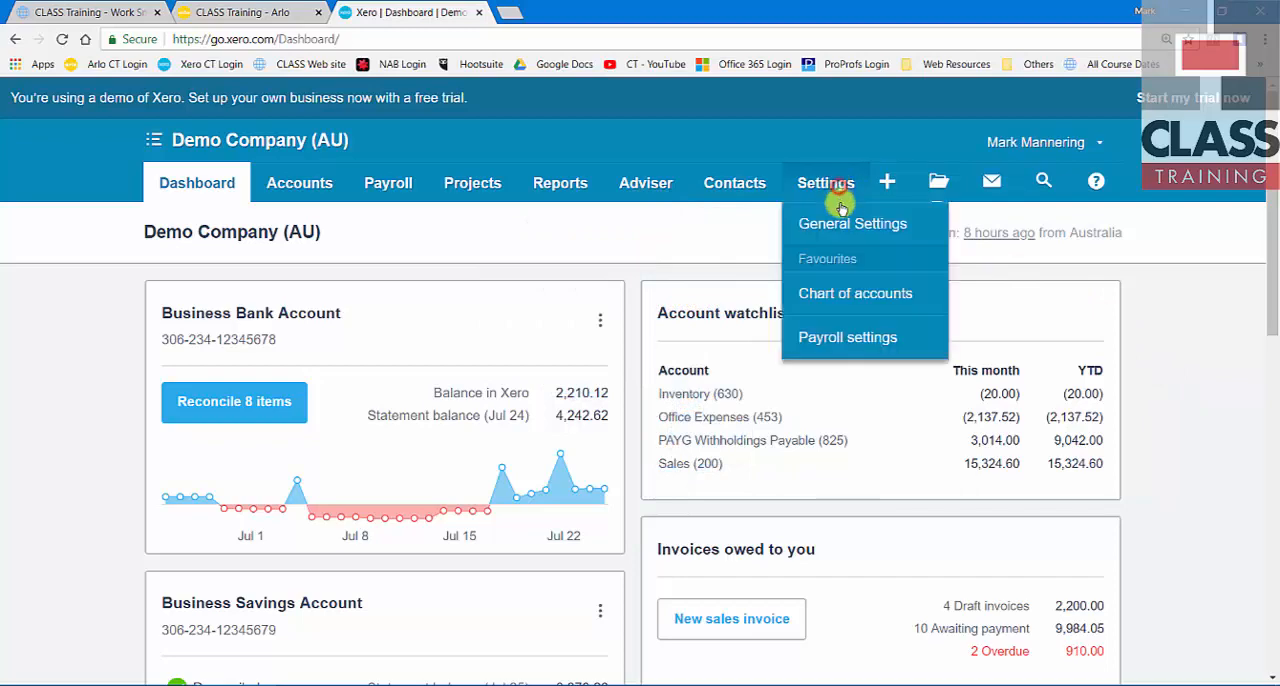
click(848, 293)
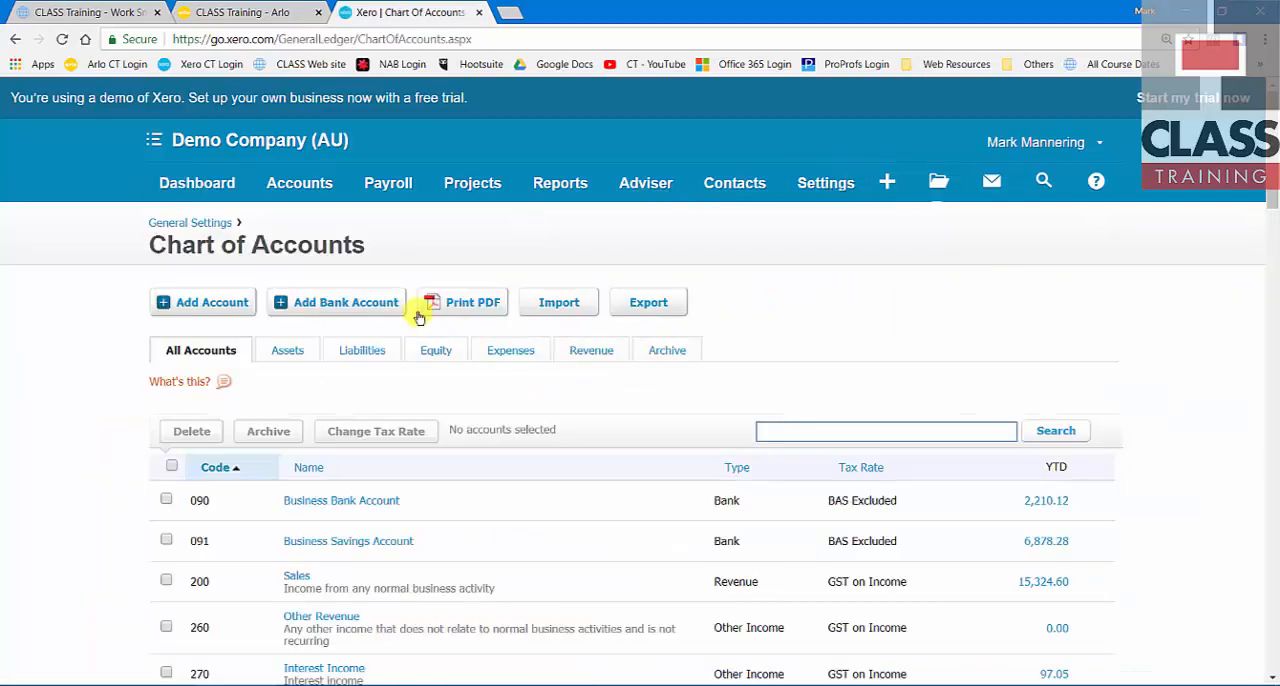
click(355, 305)
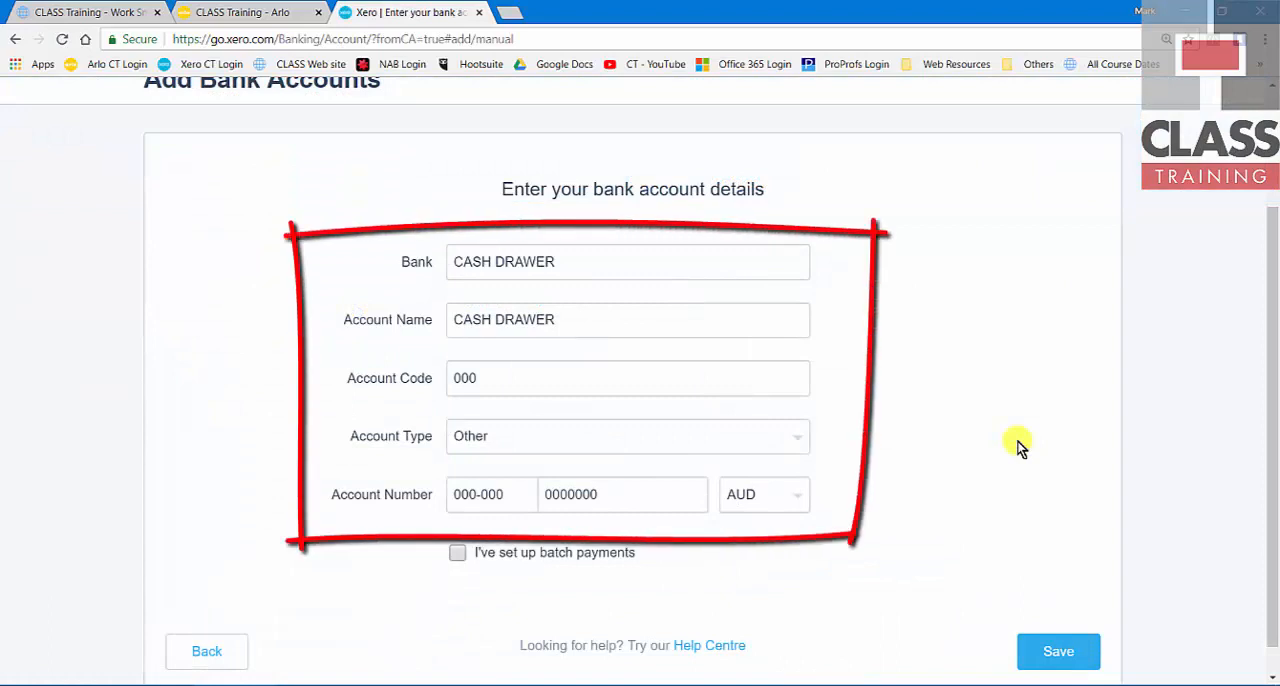
click(1059, 651)
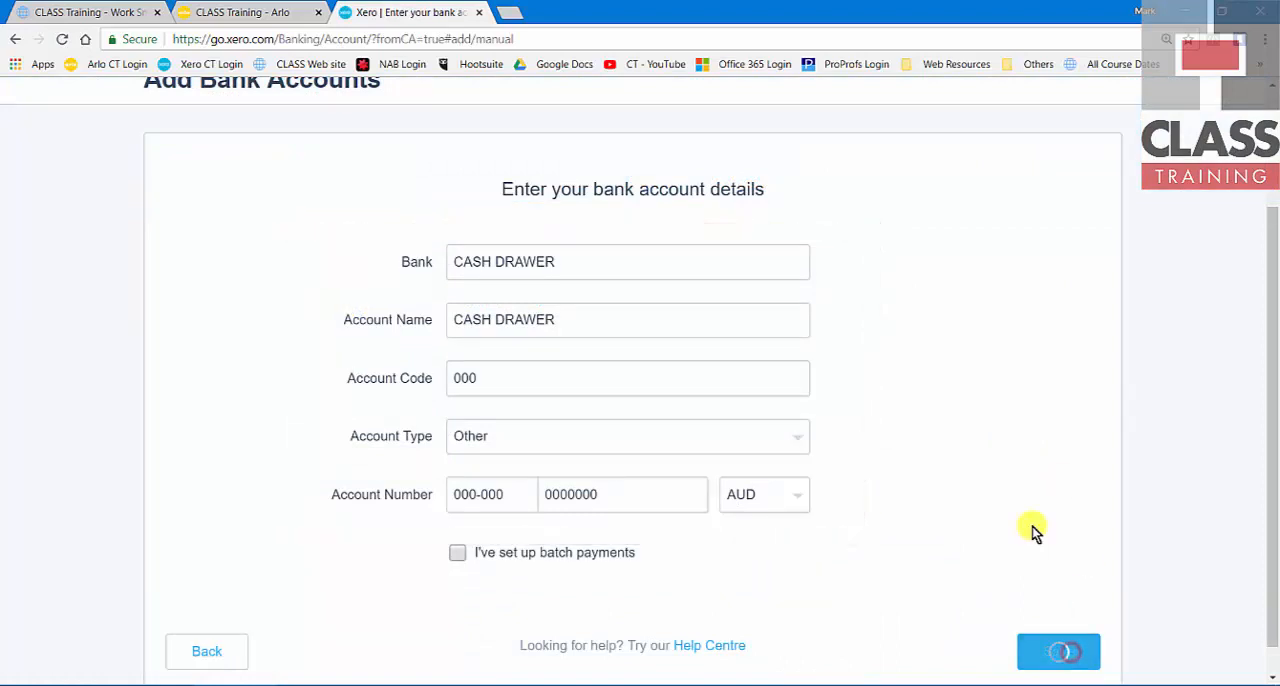
Step: Examine the CASH DRAWER account among the bank accounts on the dashboard
click(200, 183)
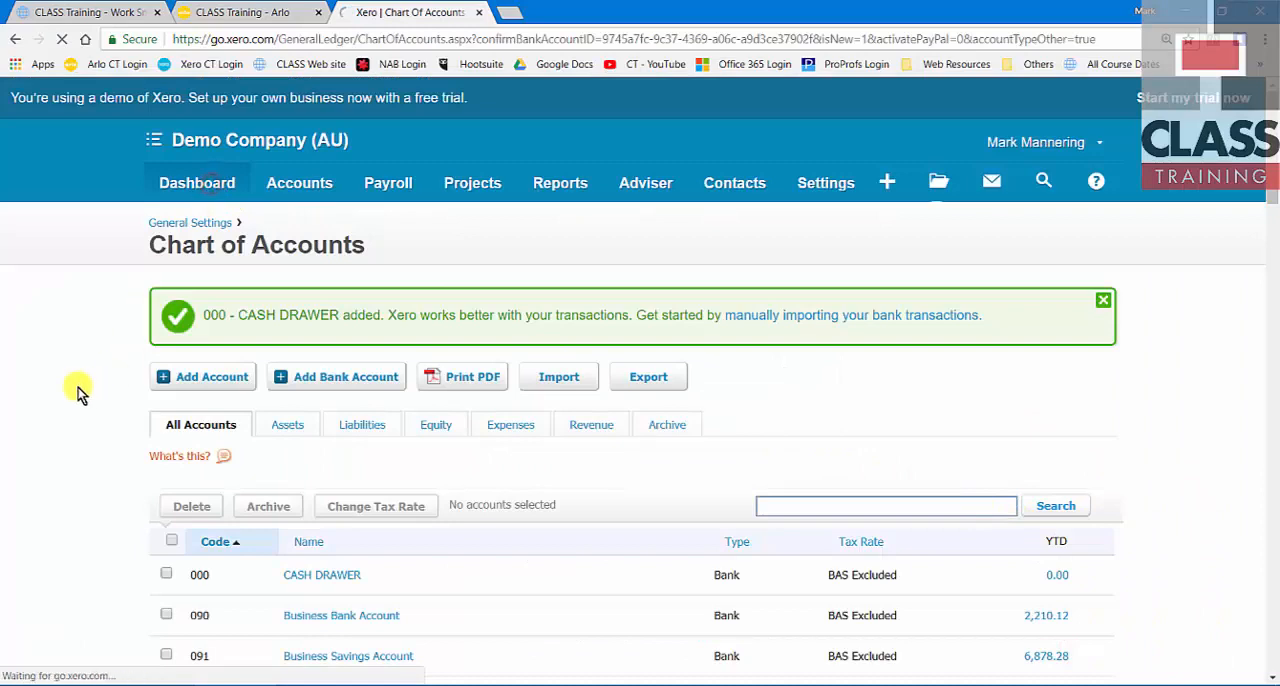
scroll(80, 392, down, 2)
scroll(80, 392, down, 4)
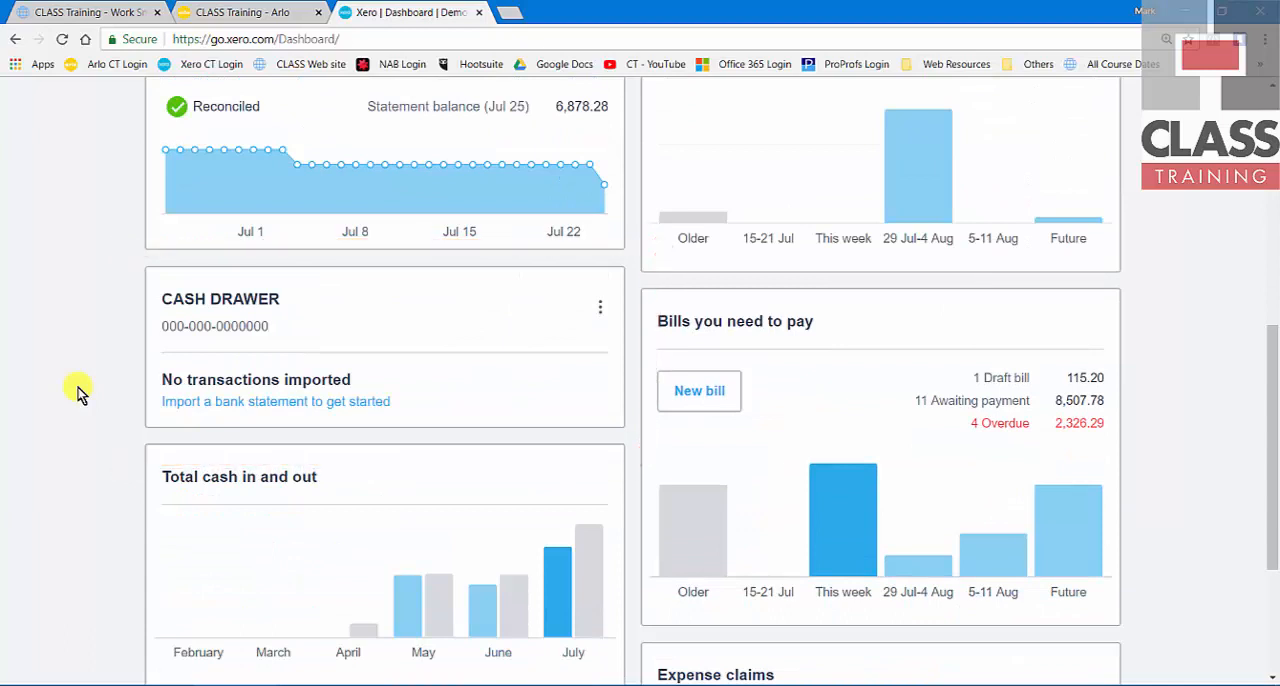
scroll(80, 392, up, 6)
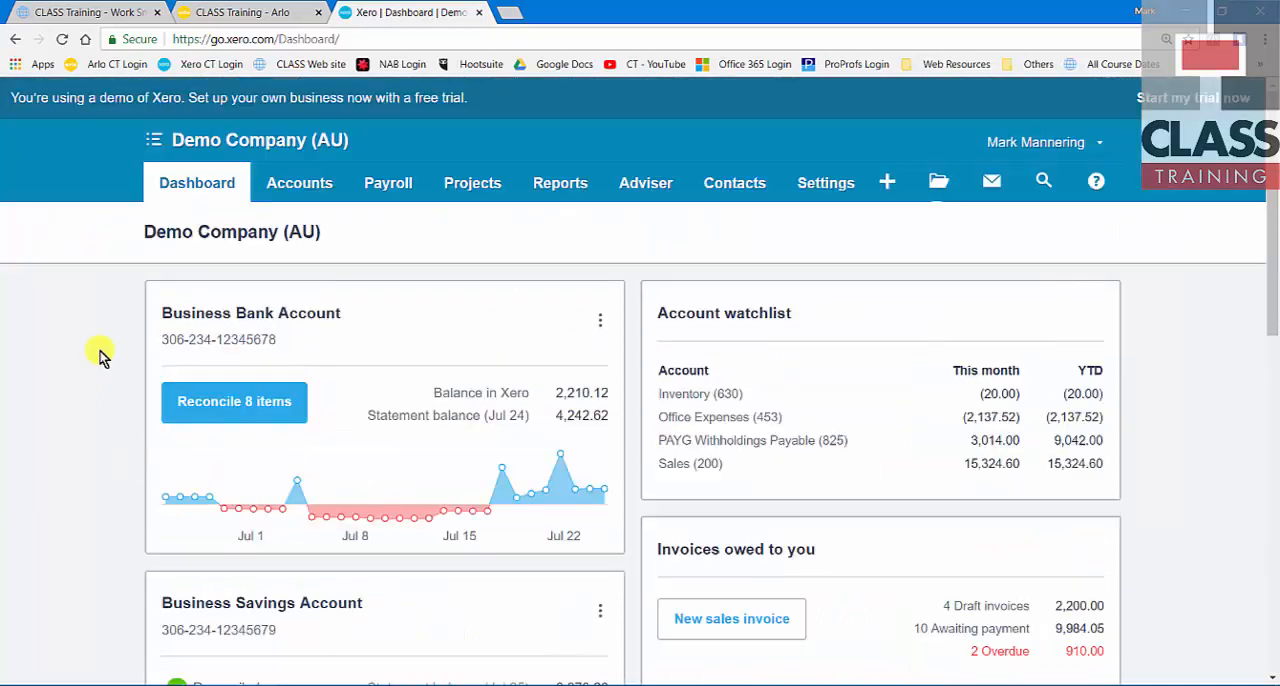
Step: Go to the inventory list and open the Consulting item
click(302, 194)
click(334, 358)
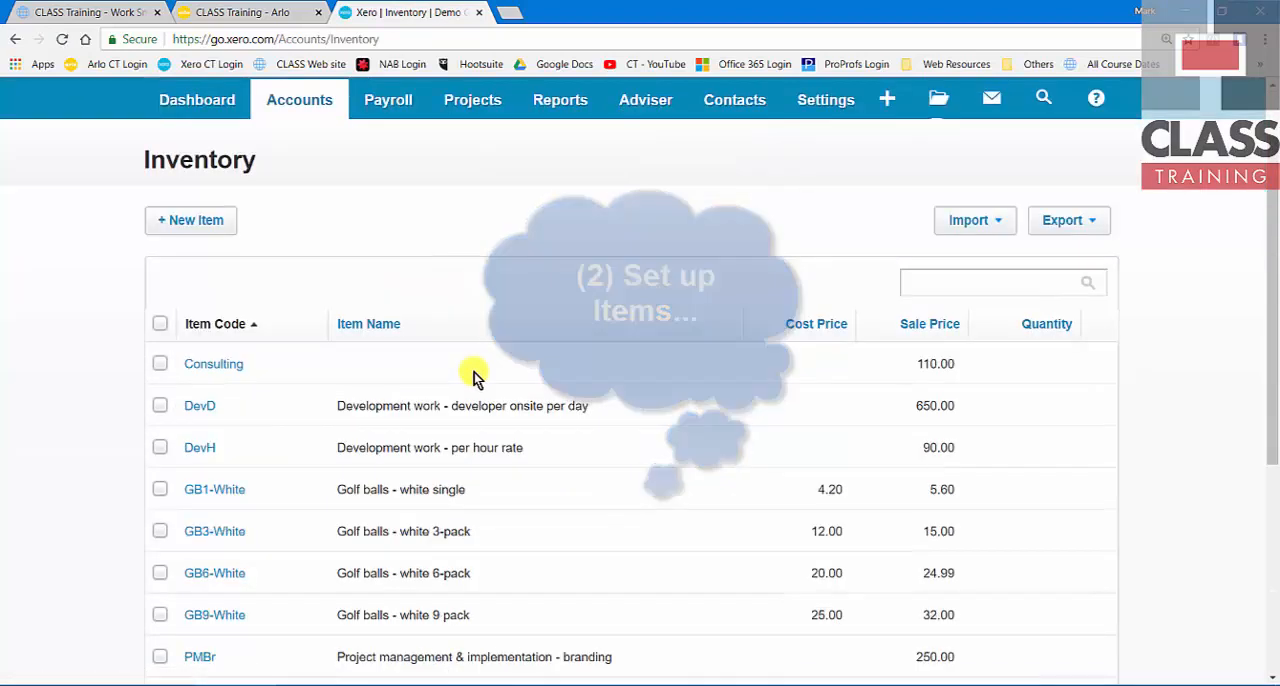
scroll(471, 374, down, 1)
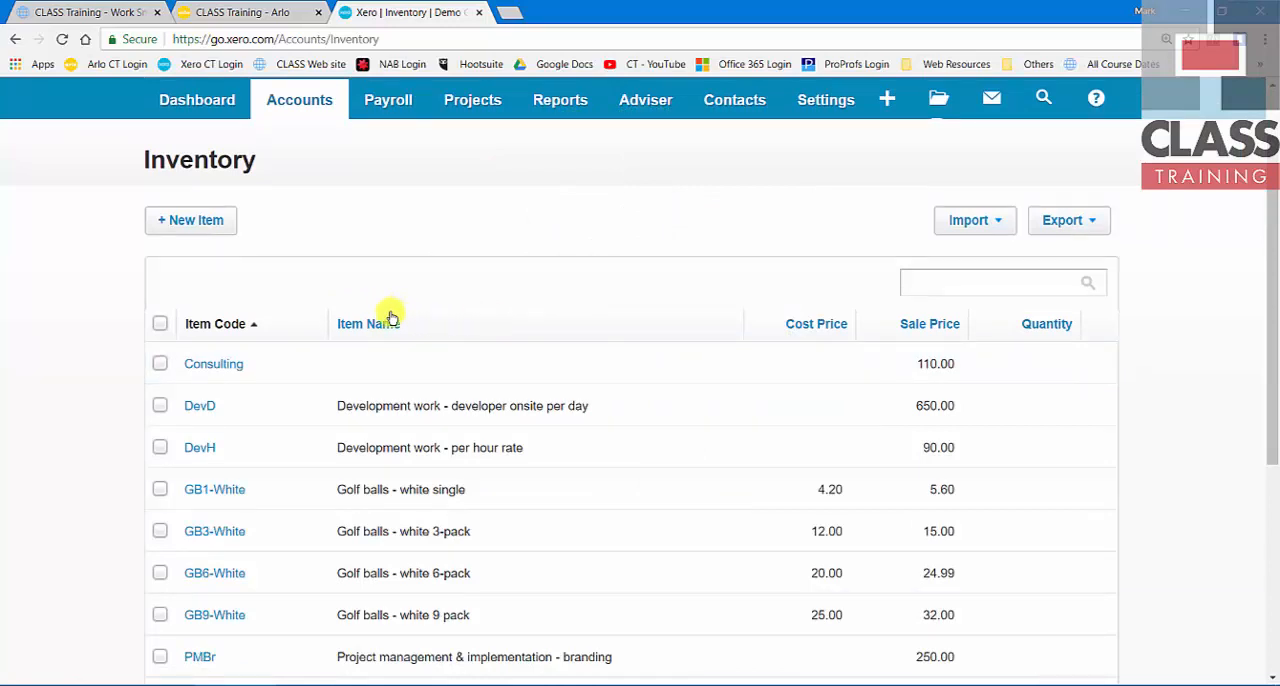
click(268, 368)
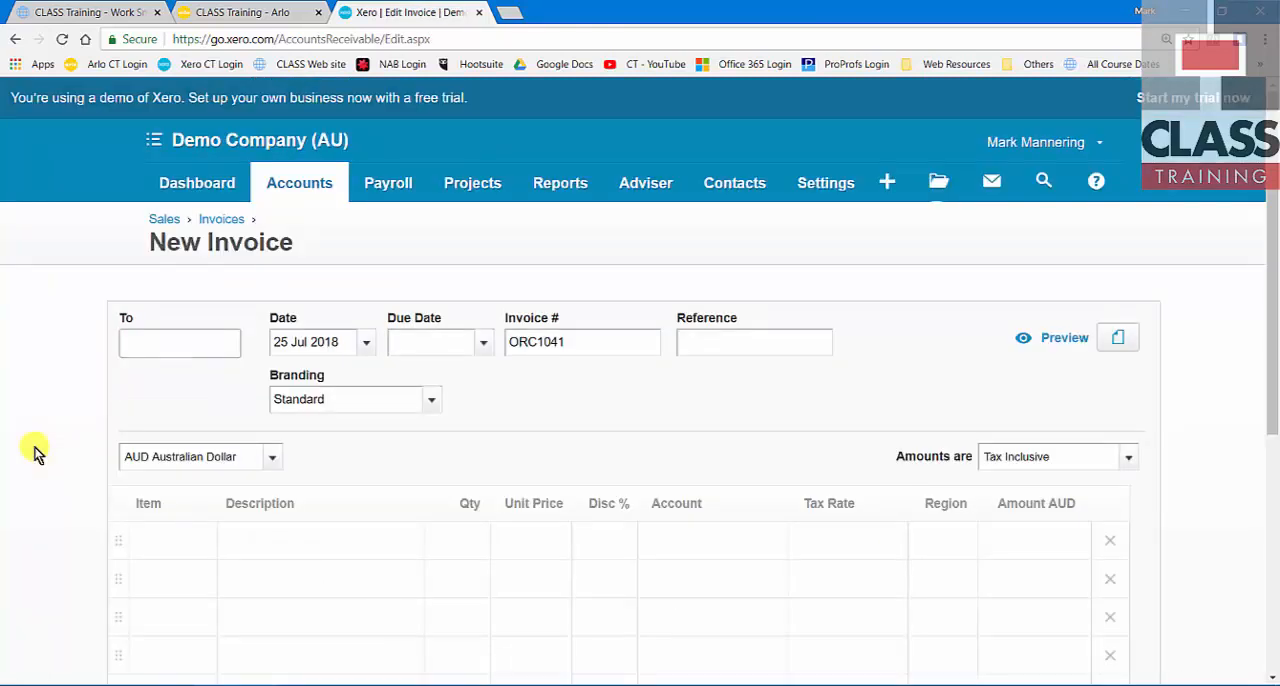
Step: Address the new sales invoice to Bayside Club and add the line items from that contact's last invoice
text(BAY)
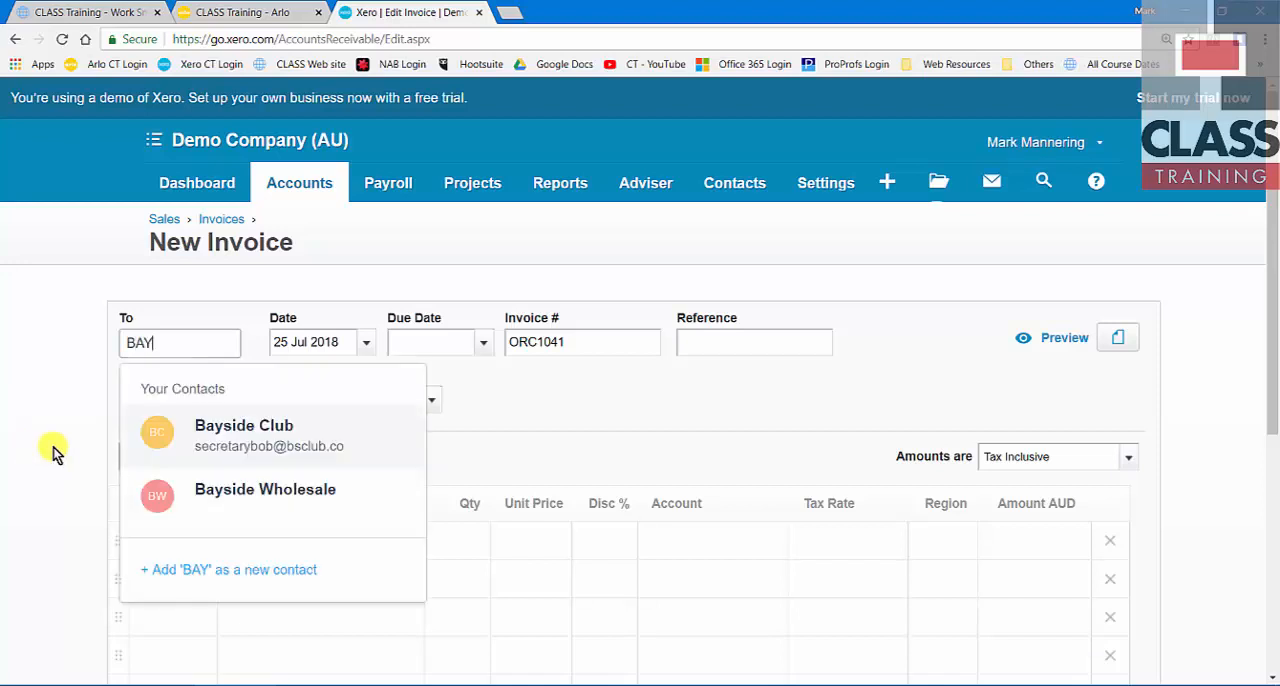
click(237, 450)
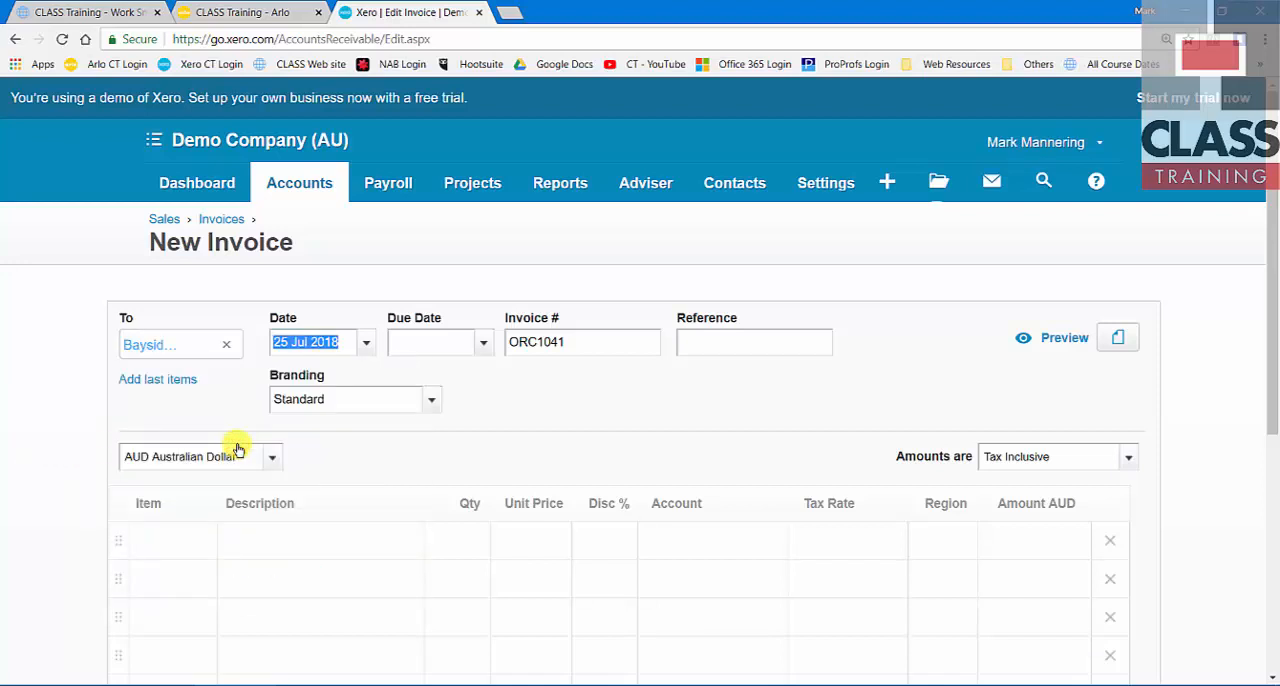
click(155, 382)
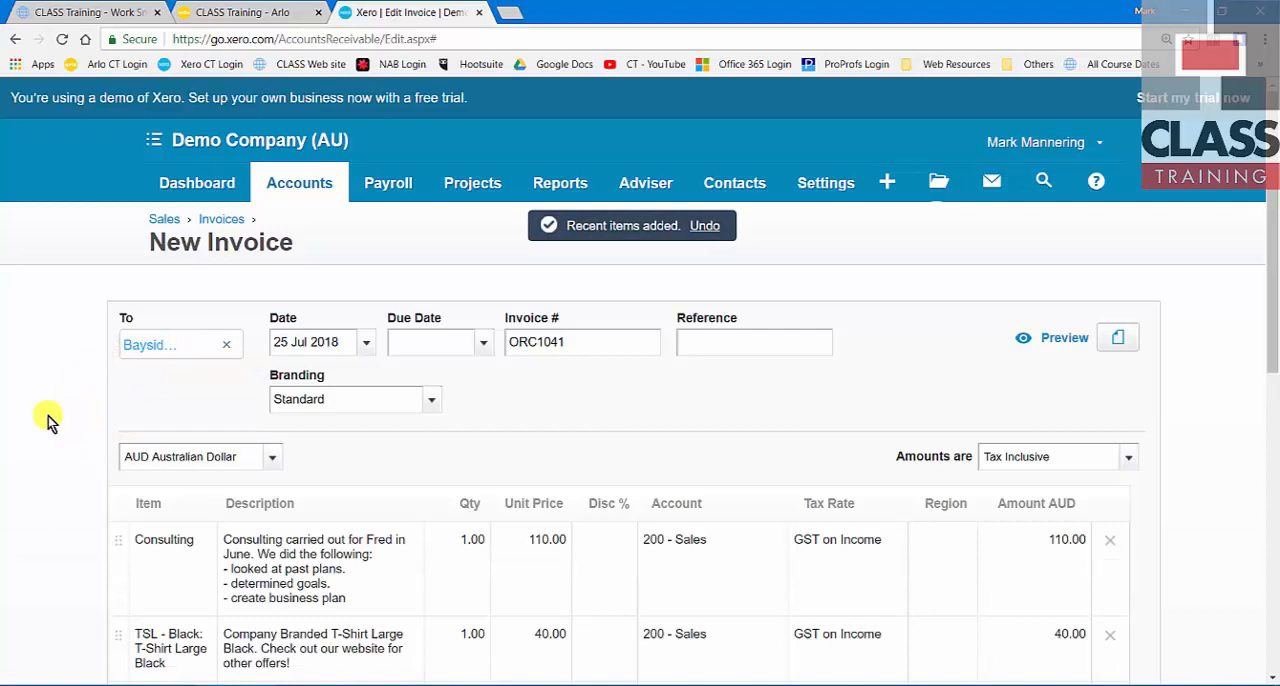
Step: Set the invoice quantities to 3 for Consulting and 4 for the large black T-shirt, and check the invoice total
scroll(48, 416, down, 1)
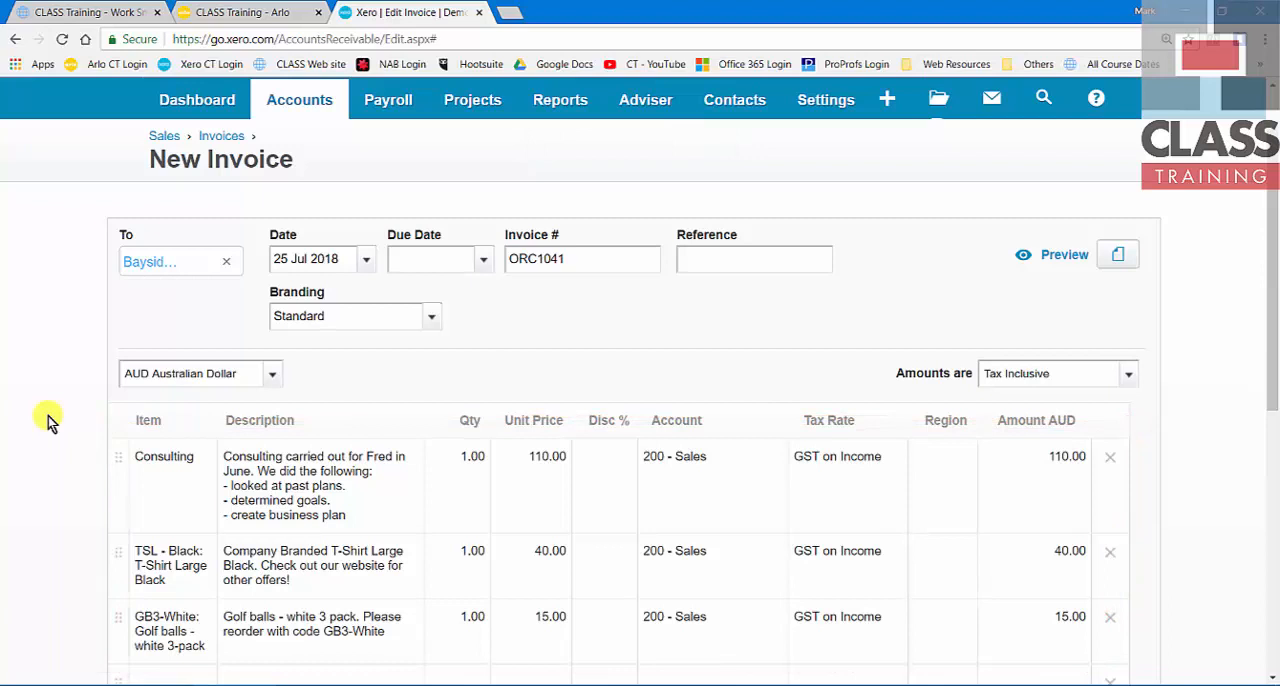
scroll(36, 441, down, 1)
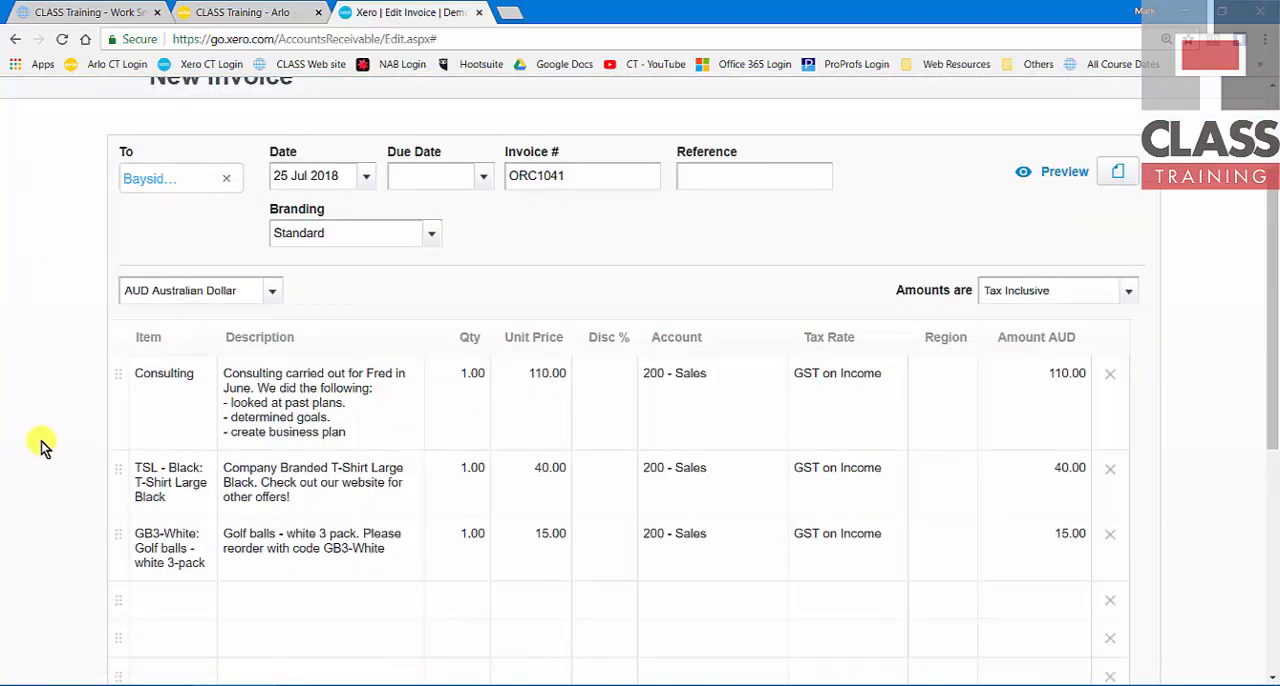
click(470, 376)
text(3)
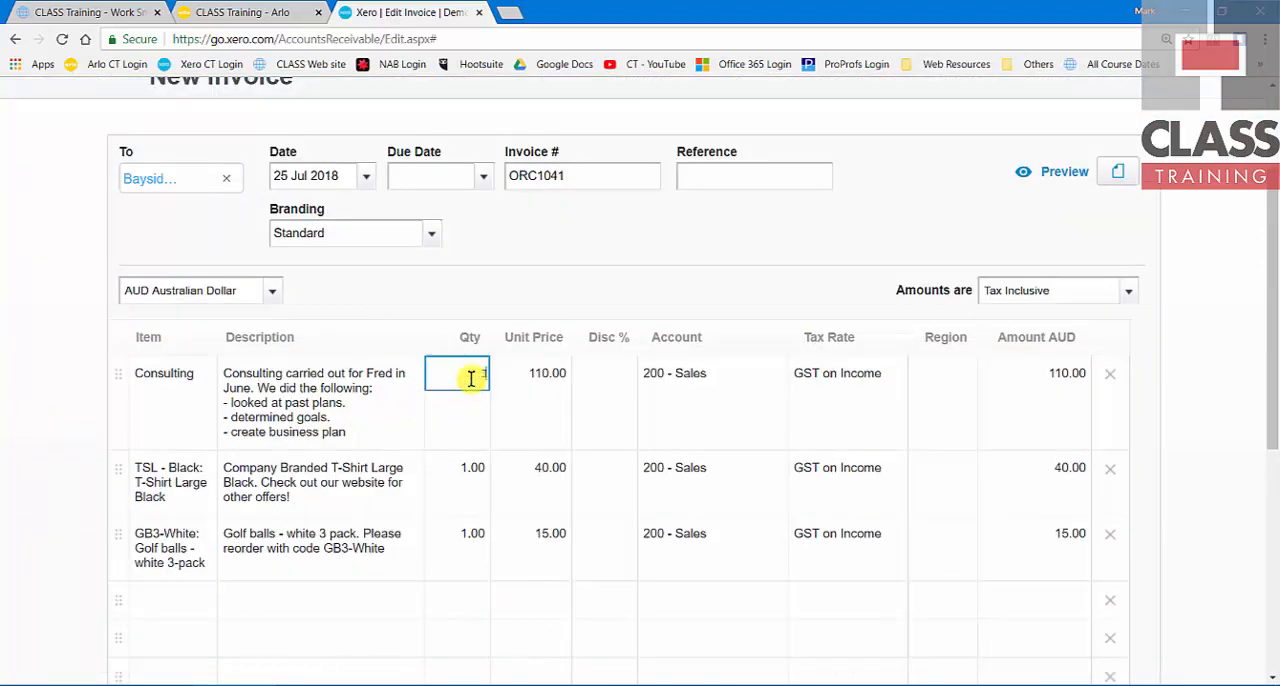
key(Tab)
click(472, 467)
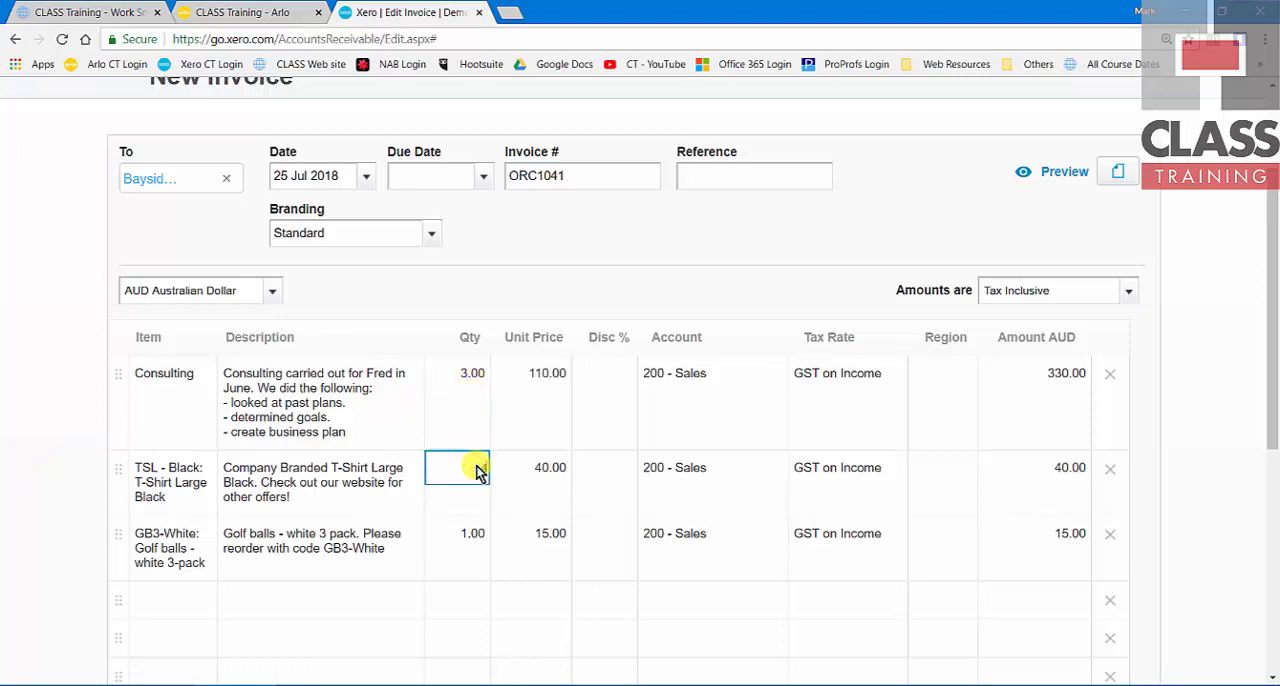
text(4)
key(Tab)
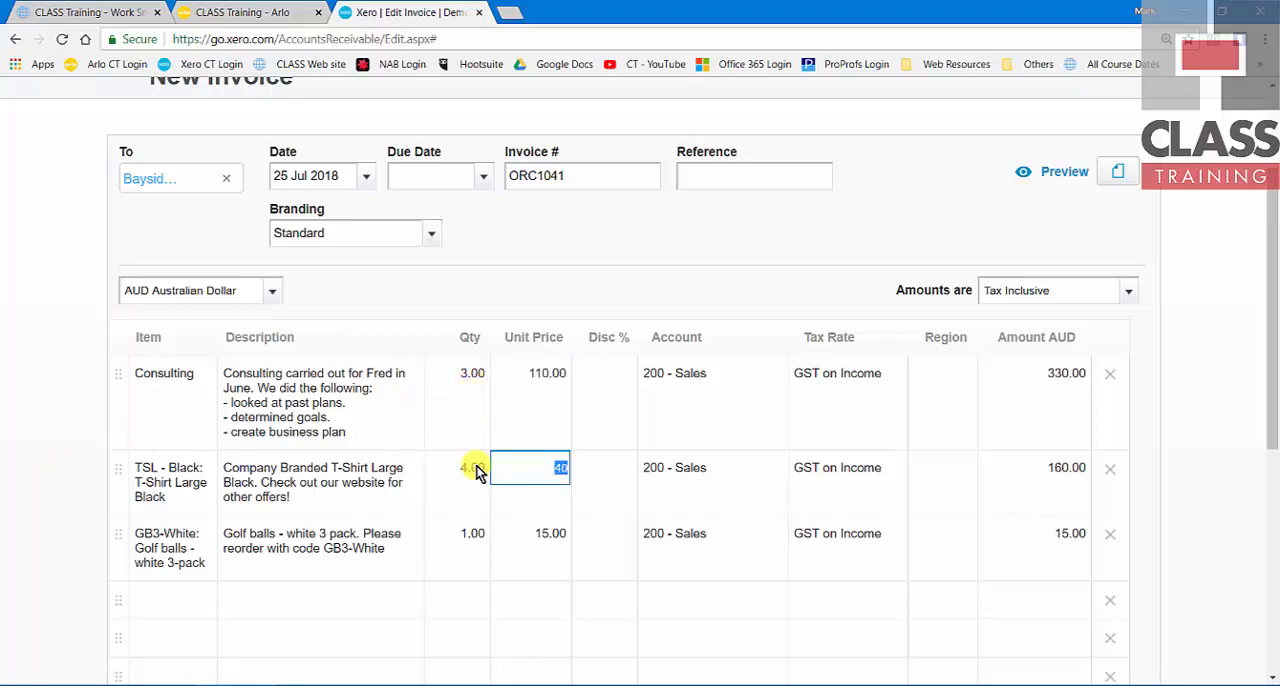
scroll(476, 470, down, 5)
scroll(476, 470, up, 5)
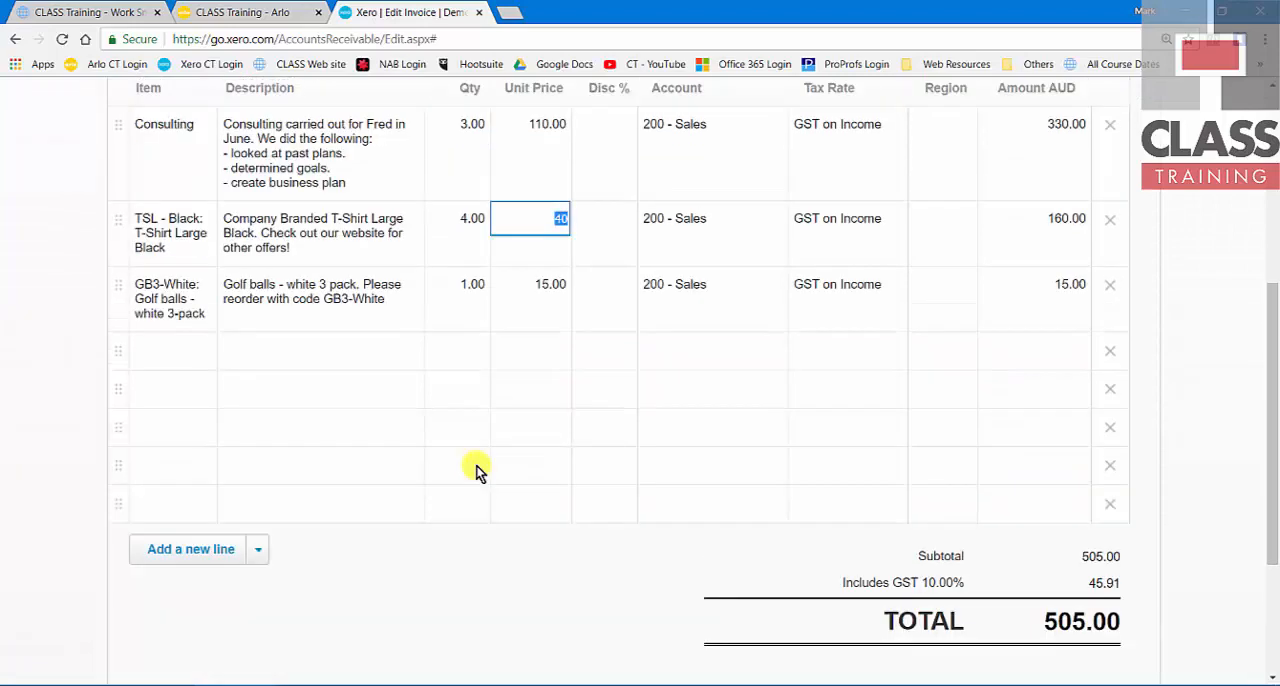
scroll(476, 470, up, 1)
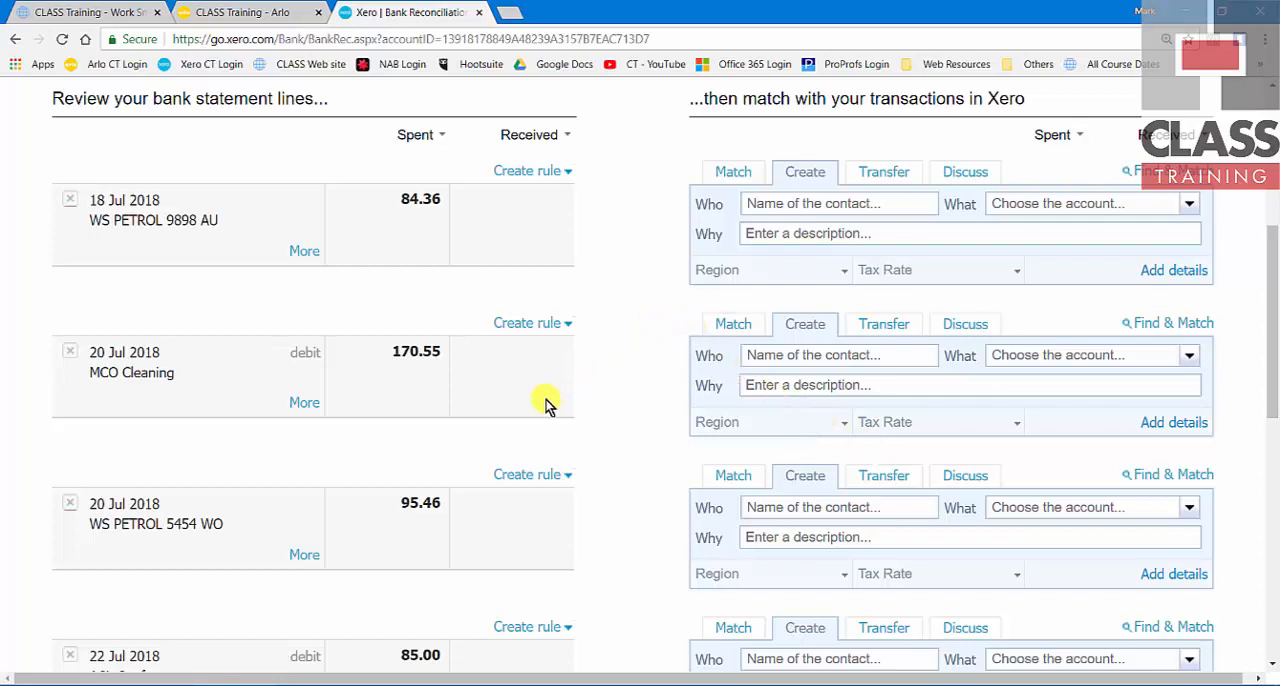
Step: Create a bank rule from the WS PETROL 5454 WO line, allocating 80% to 449 - Motor Vehicle Expenses and 20% to 880 - Owner A Drawings
click(521, 477)
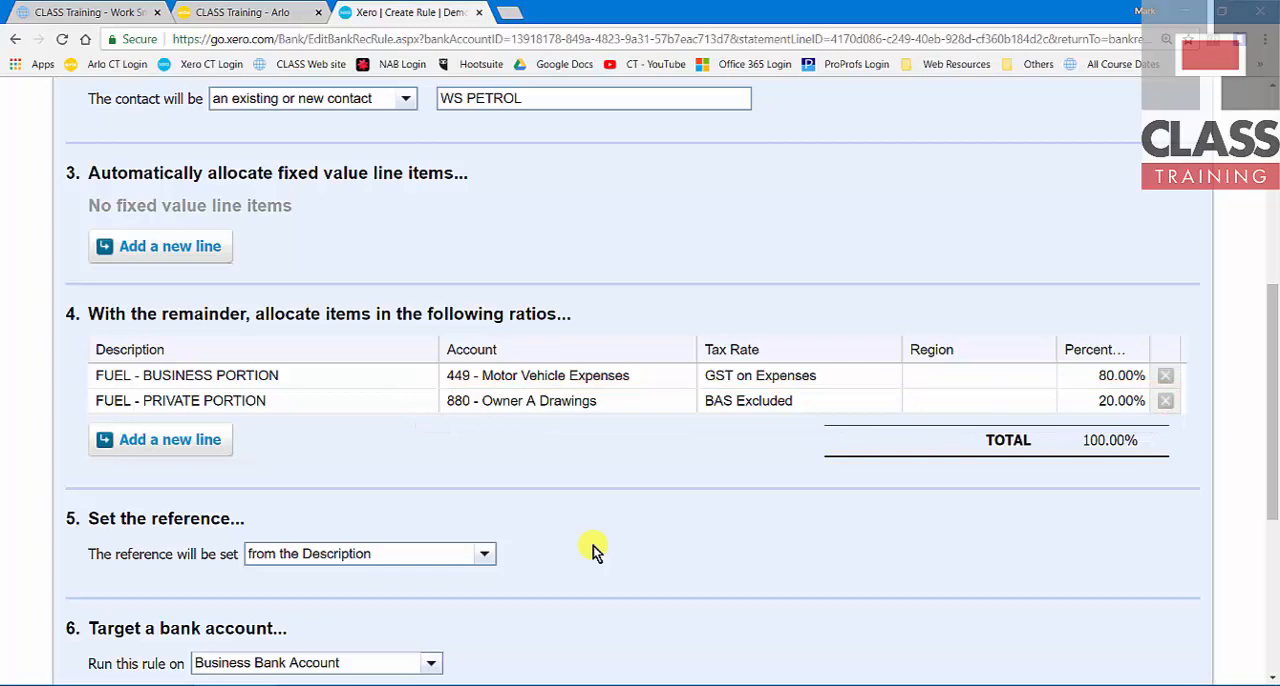
scroll(593, 545, down, 2)
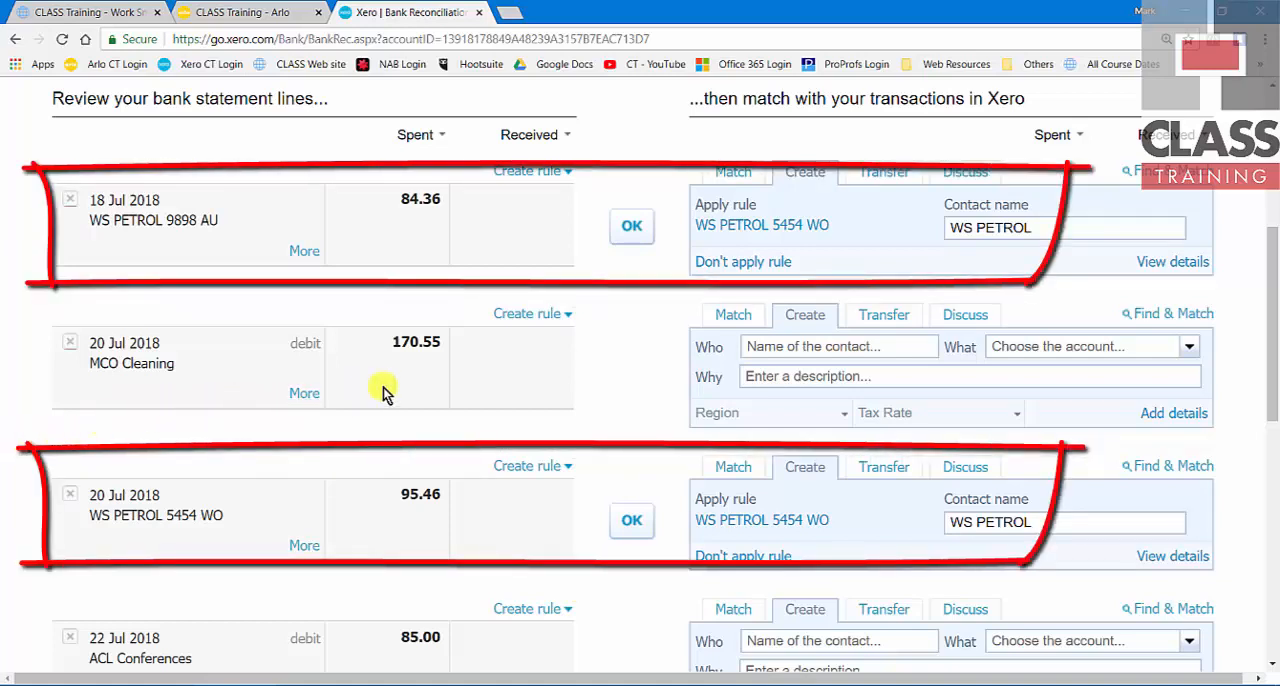
Step: Examine how the fuel rule splits the 18 Jul 2018 WS PETROL 9898 AU payment into business and private portions
click(1172, 262)
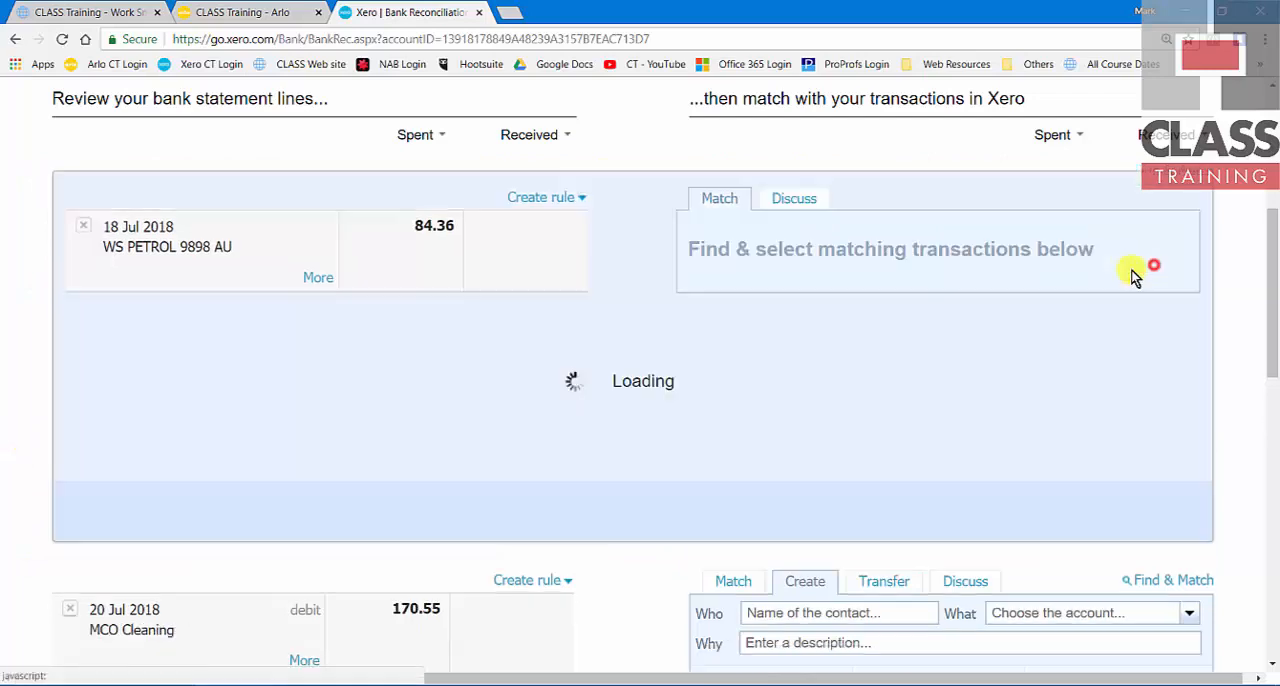
scroll(972, 400, down, 3)
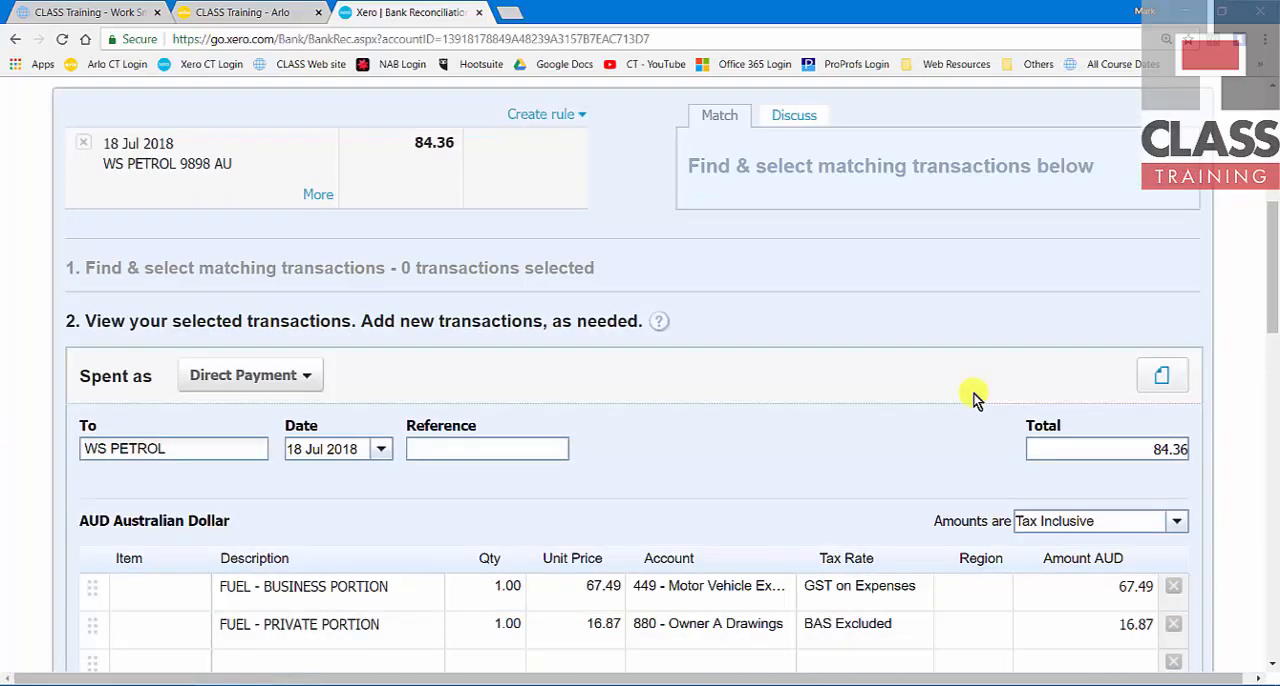